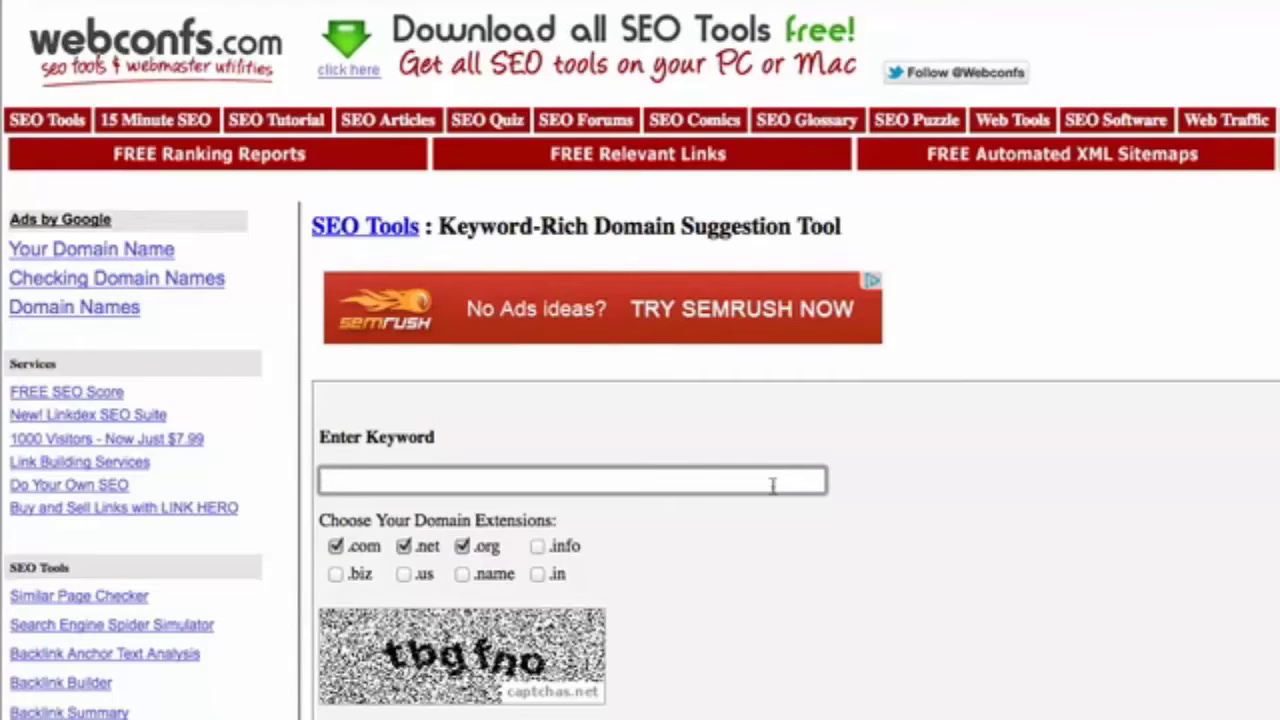
Request domain suggestions for the keyword "online traffic" with .com, .net and .org extensions, entering the captcha verification text
{"action": "type", "text": "Online"}
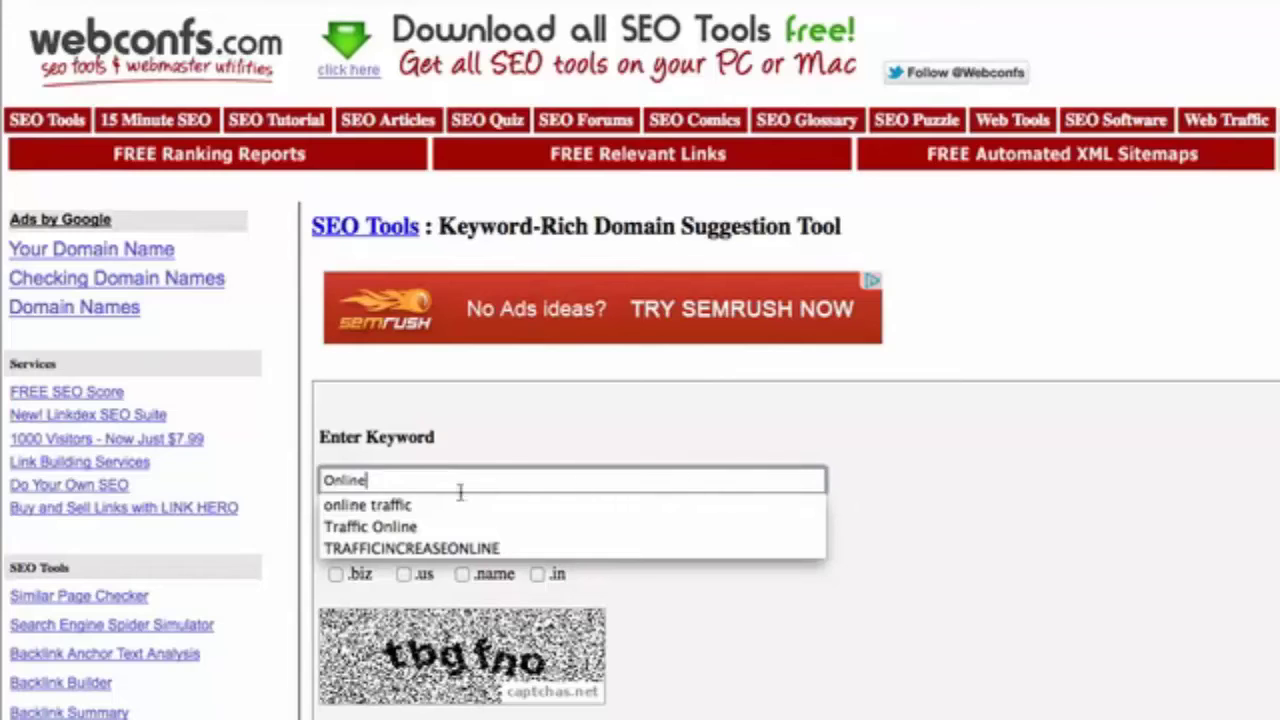
{"action": "left_click", "coordinate": [405, 506]}
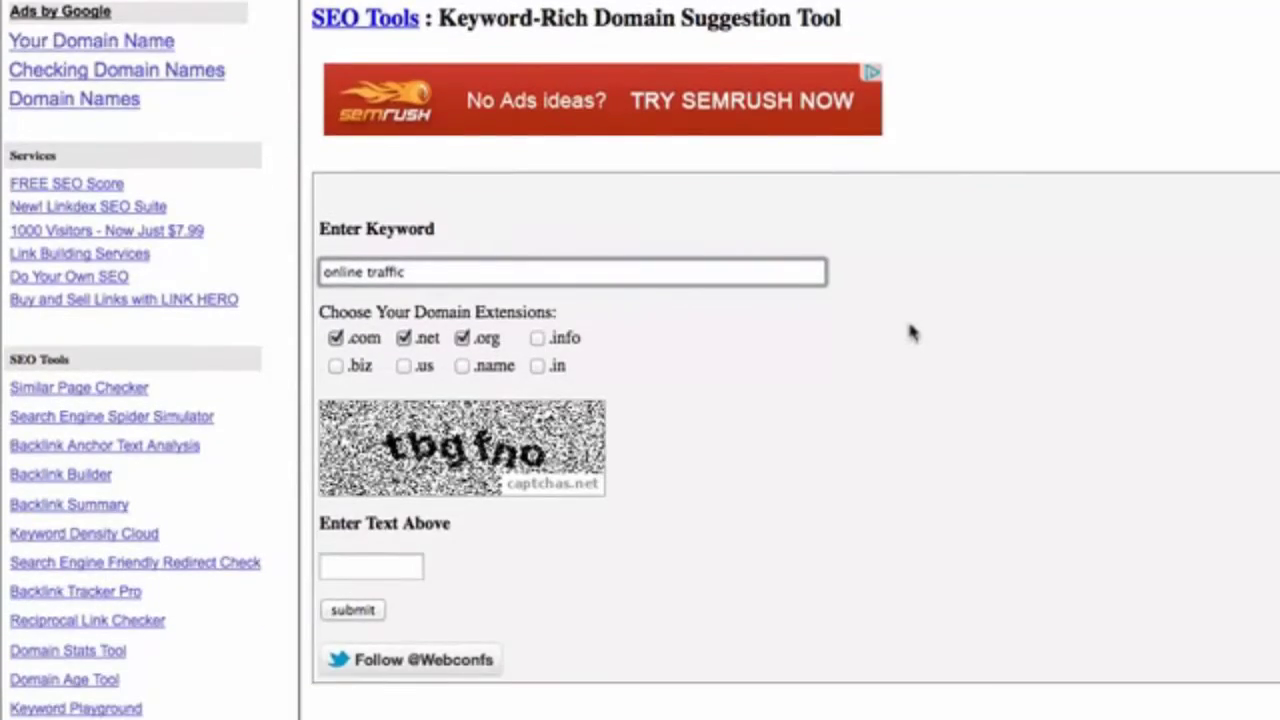
{"action": "left_click", "coordinate": [380, 565]}
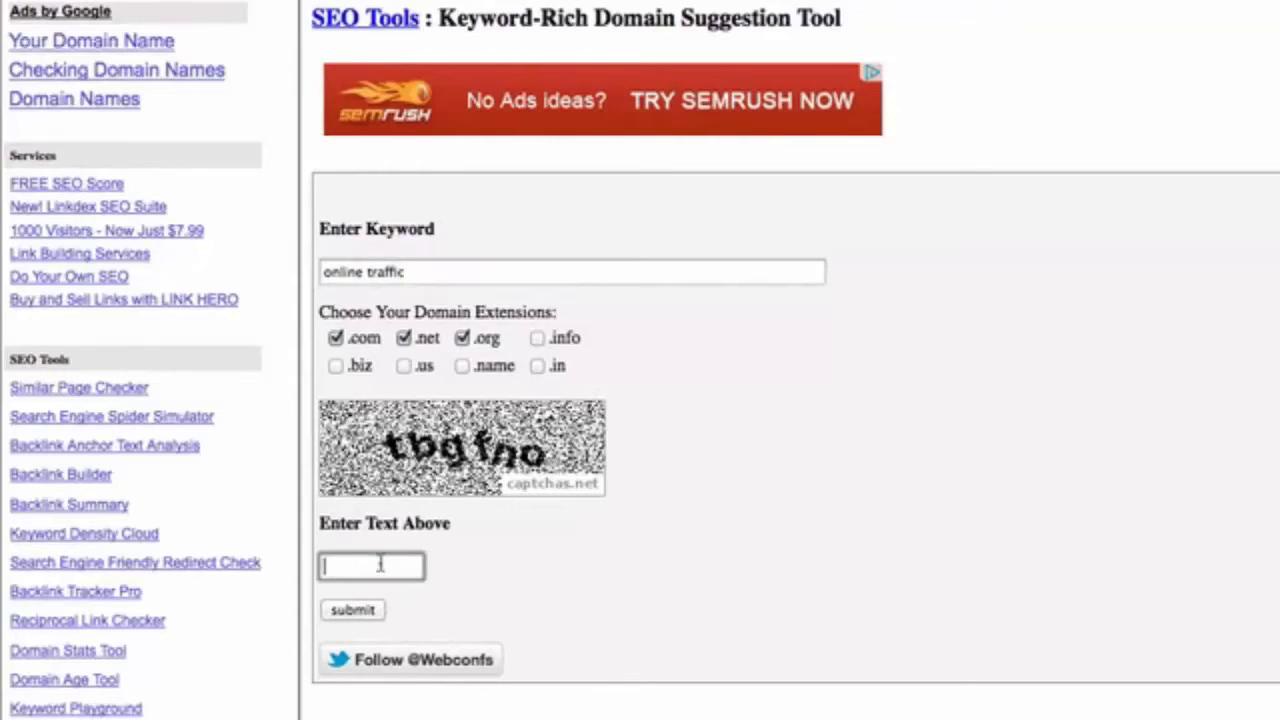
{"action": "type", "text": "tbgfno"}
{"action": "left_click", "coordinate": [358, 612]}
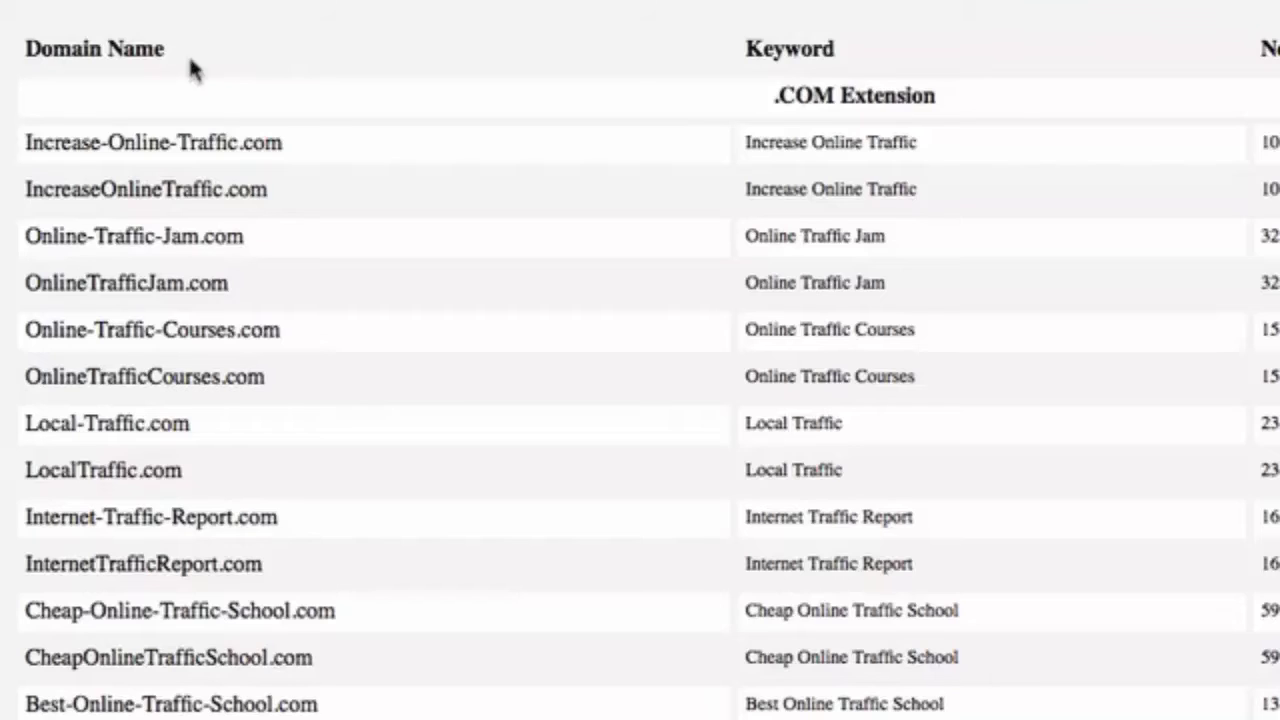
Review the suggested .com and .net domain names along with their keywords, search result counts and availability status
{"action": "left_click_drag", "start_coordinate": [108, 142], "coordinate": [238, 134]}
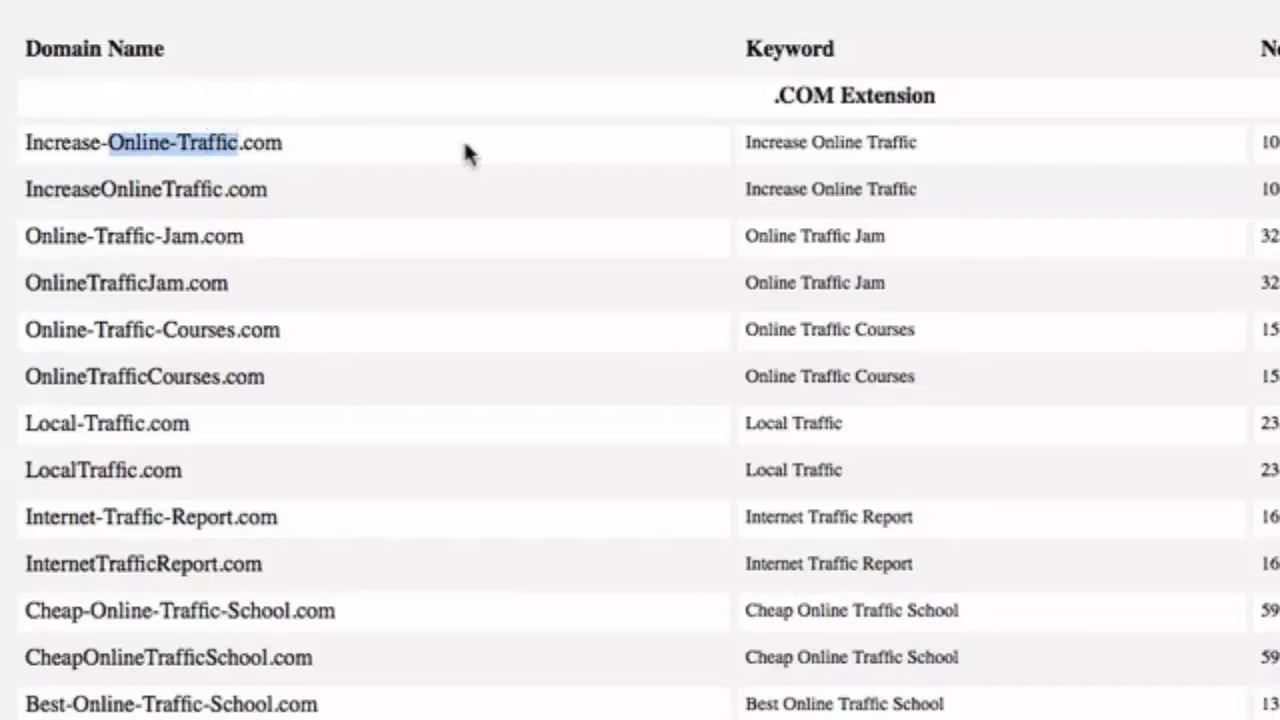
{"action": "scroll", "coordinate": [466, 151], "scroll_direction": "down", "scroll_amount": 5}
{"action": "scroll", "coordinate": [466, 152], "scroll_direction": "down", "scroll_amount": 6}
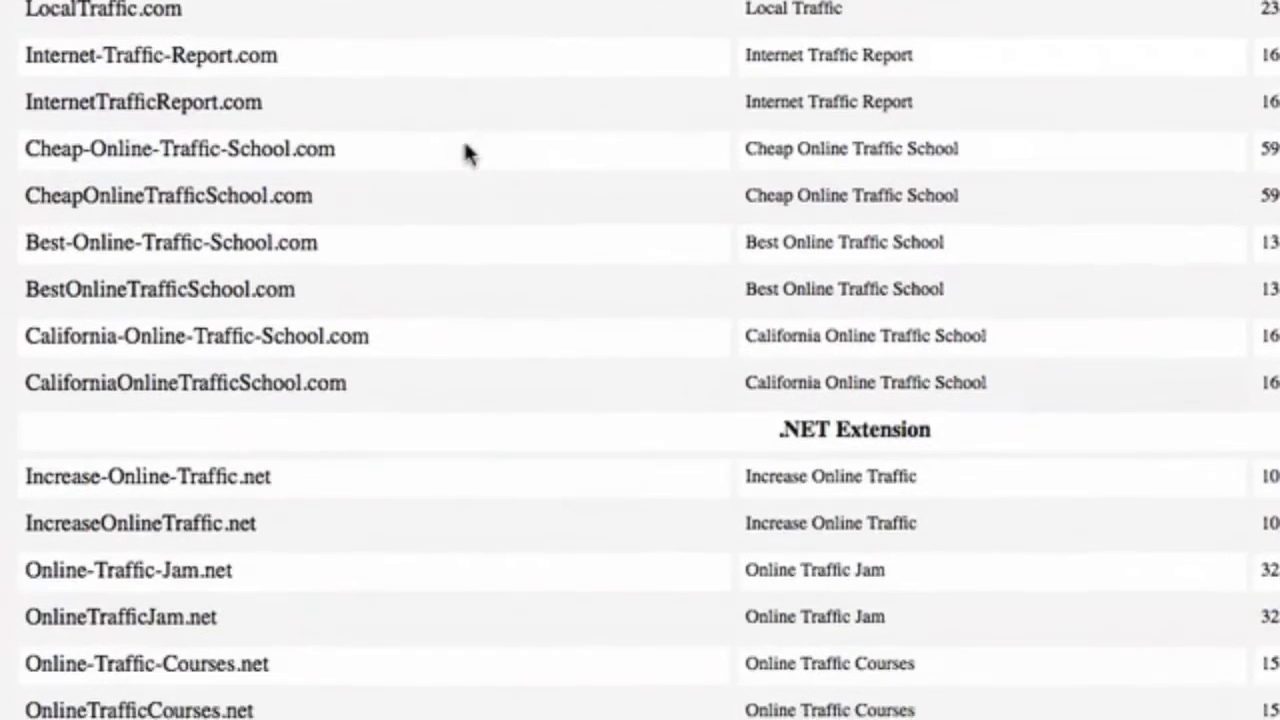
{"action": "scroll", "coordinate": [463, 150], "scroll_direction": "up", "scroll_amount": 10}
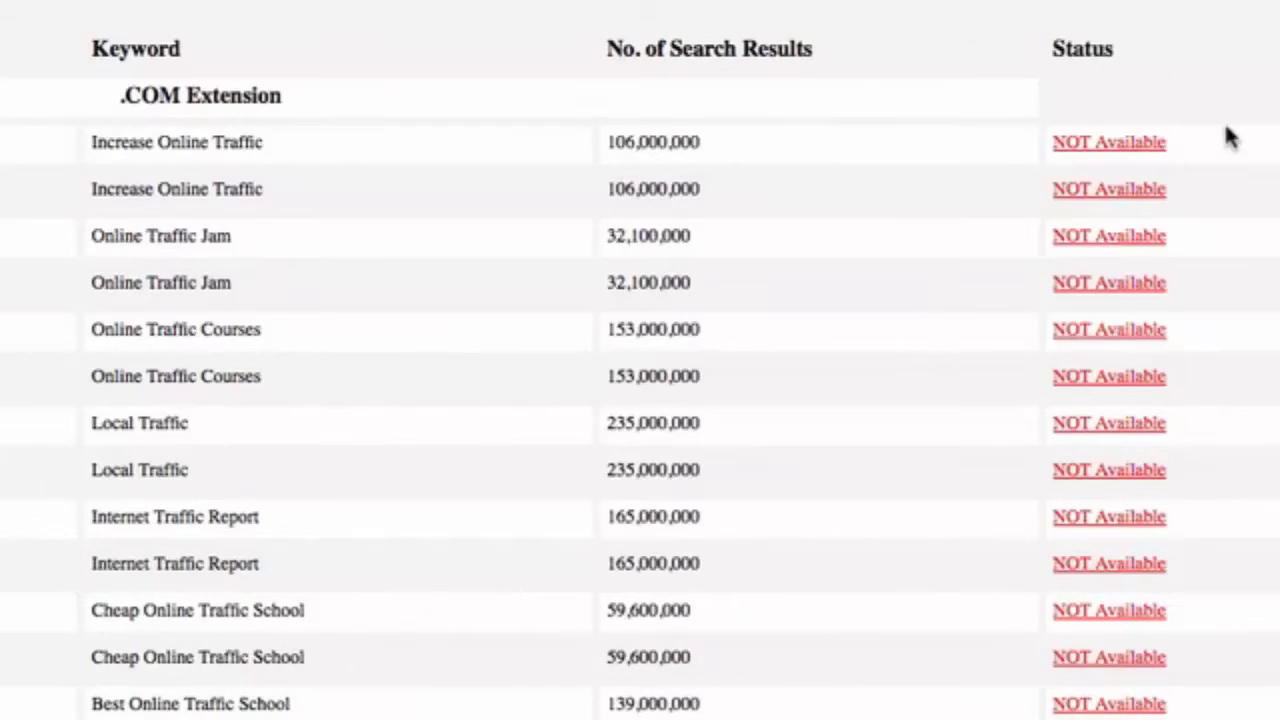
{"action": "scroll", "coordinate": [1226, 136], "scroll_direction": "down", "scroll_amount": 5}
{"action": "scroll", "coordinate": [1240, 445], "scroll_direction": "down", "scroll_amount": 20}
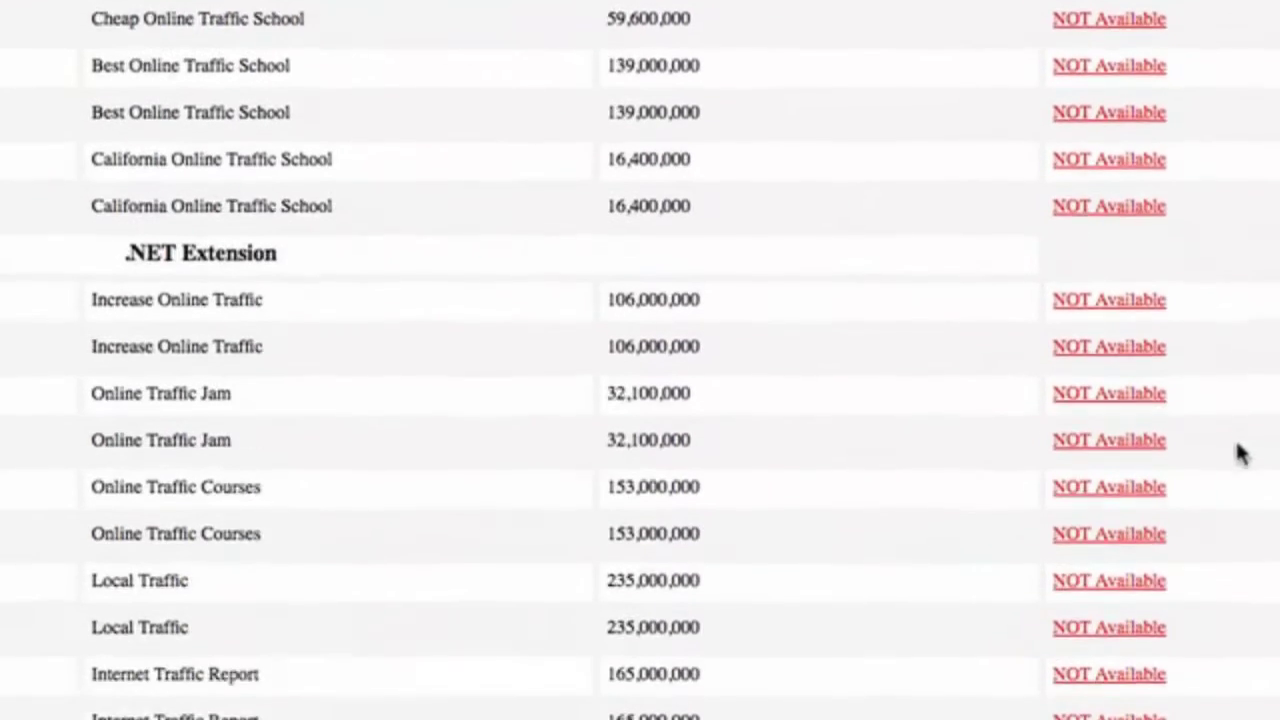
{"action": "scroll", "coordinate": [1247, 437], "scroll_direction": "up", "scroll_amount": 20}
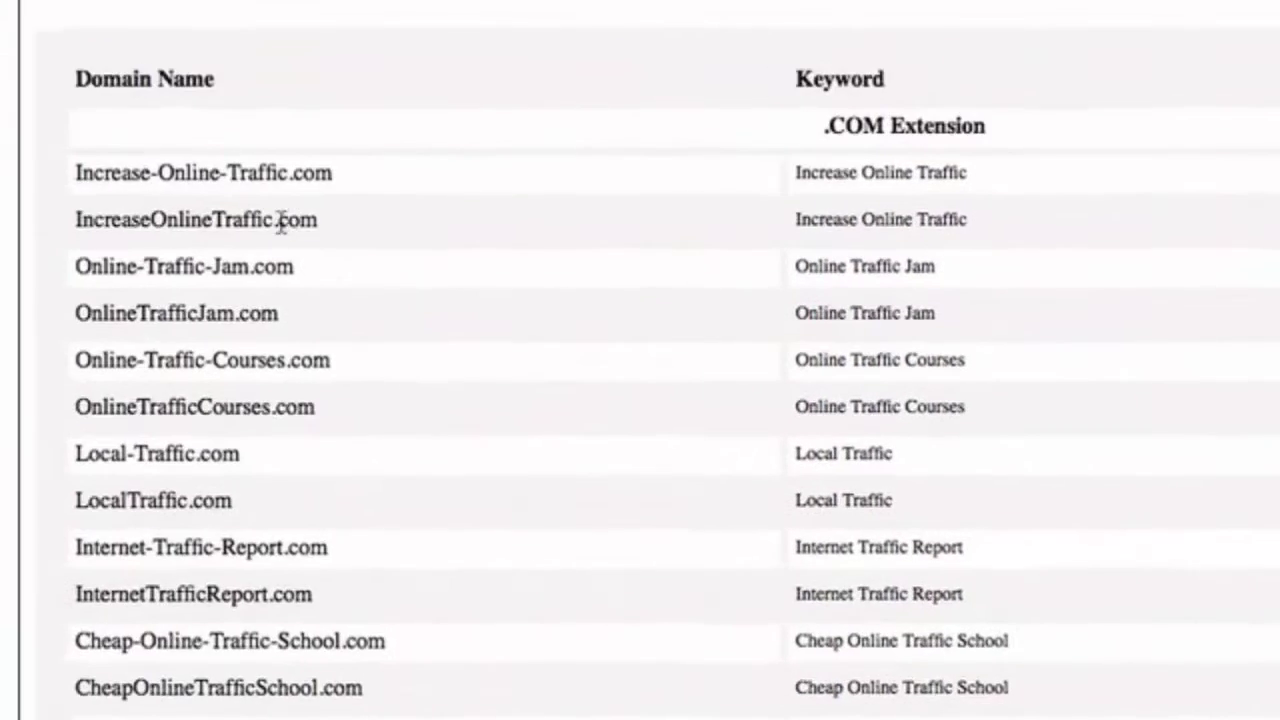
Copy the name IncreaseOnlineTraffic without its extension from the suggestions and paste it into GoDaddy's new domain search
{"action": "left_click_drag", "start_coordinate": [272, 218], "coordinate": [72, 228]}
{"action": "key", "text": "ctrl+c"}
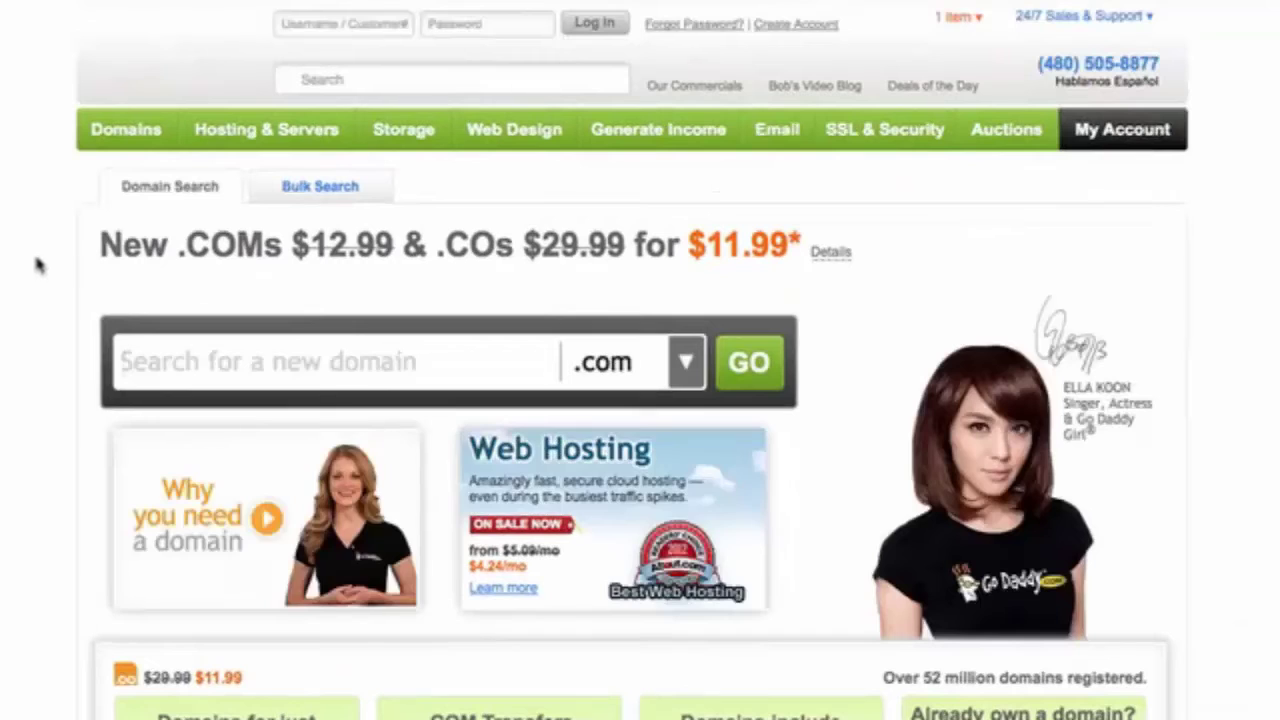
{"action": "left_click", "coordinate": [181, 362]}
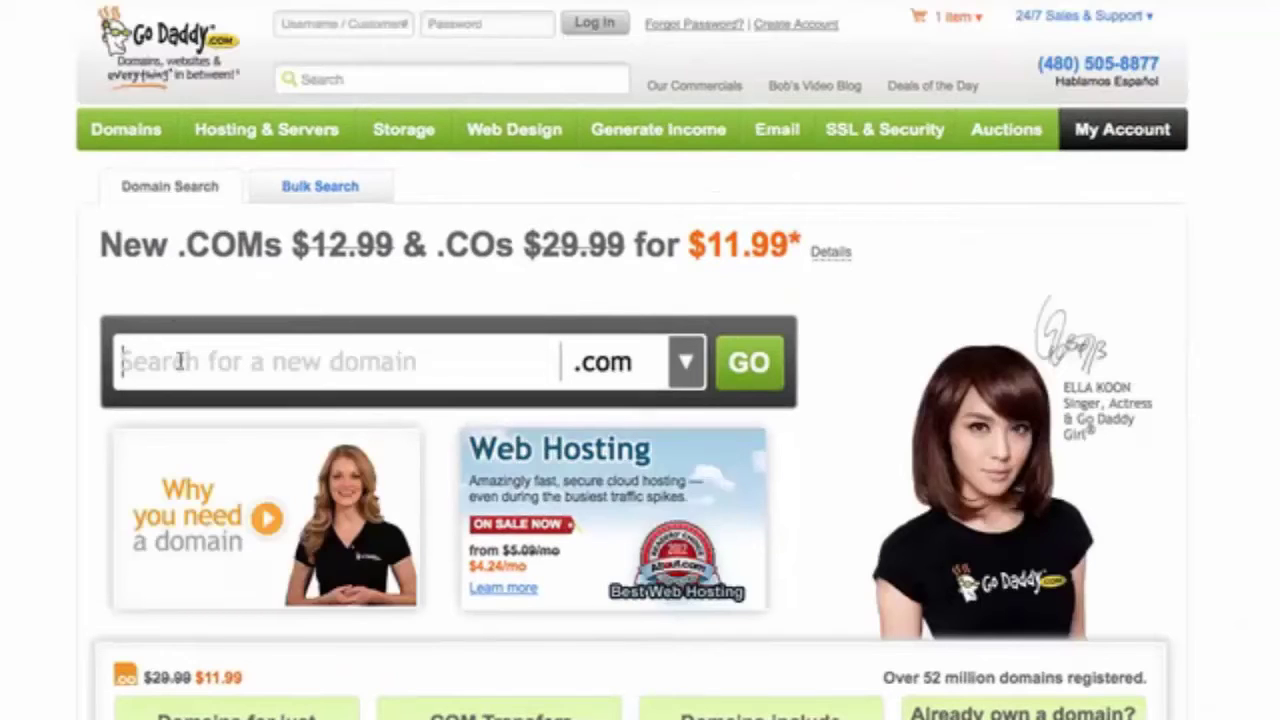
{"action": "key", "text": "ctrl+v"}
Move the word Traffic to the front to form TrafficIncreaseOnline and check the availability of that .com domain
{"action": "left_click_drag", "start_coordinate": [379, 362], "coordinate": [298, 364]}
{"action": "key", "text": "ctrl+c"}
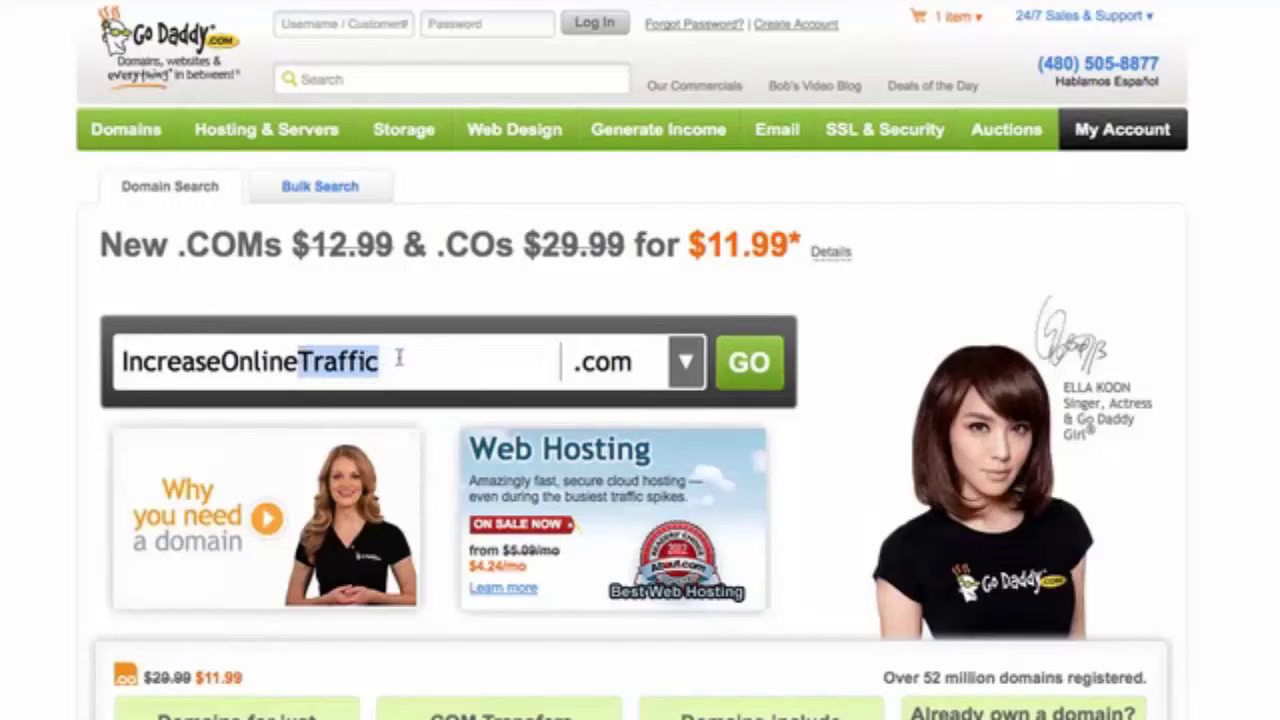
{"action": "key", "text": "BackSpace"}
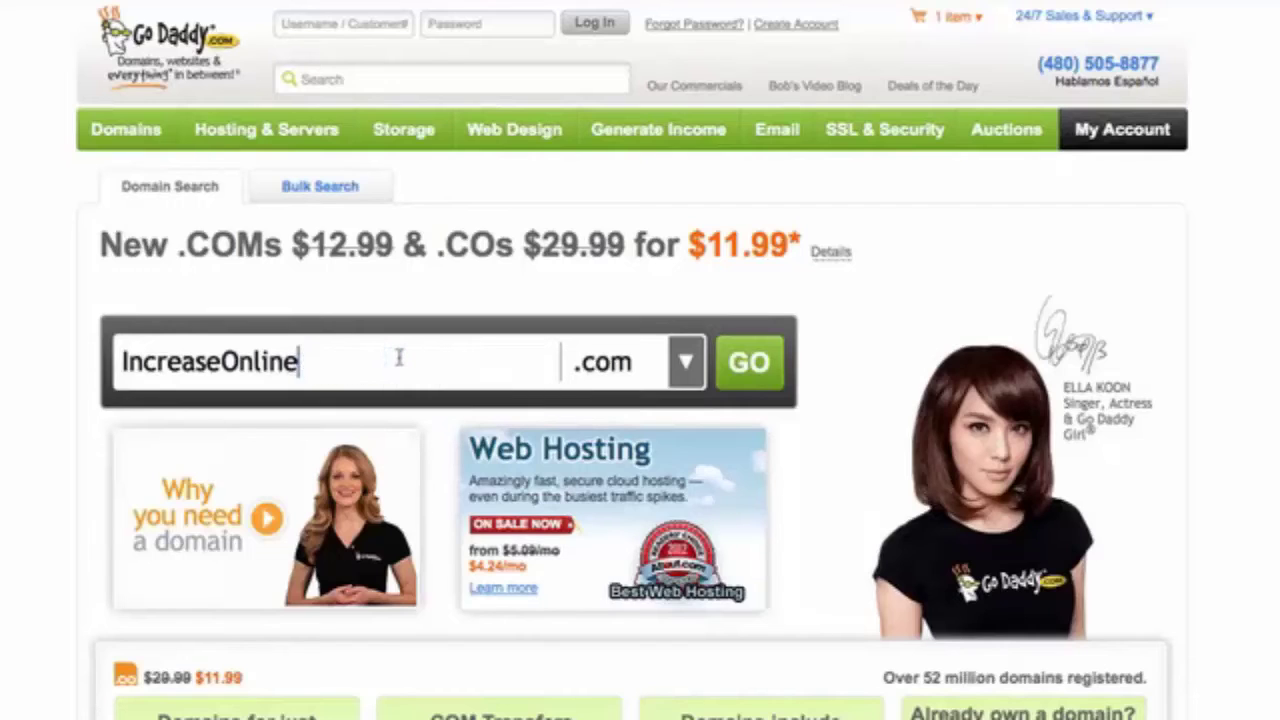
{"action": "left_click", "coordinate": [118, 361]}
{"action": "key", "text": "ctrl+v"}
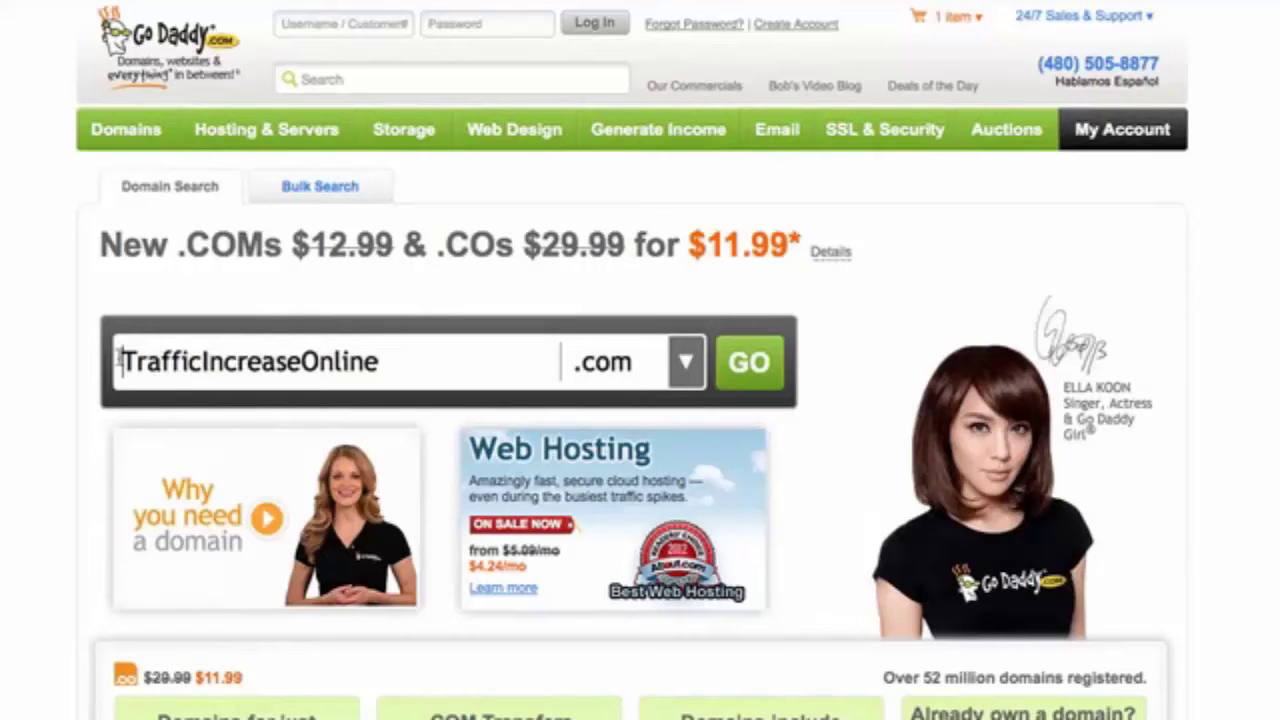
{"action": "left_click_drag", "start_coordinate": [118, 361], "coordinate": [413, 358]}
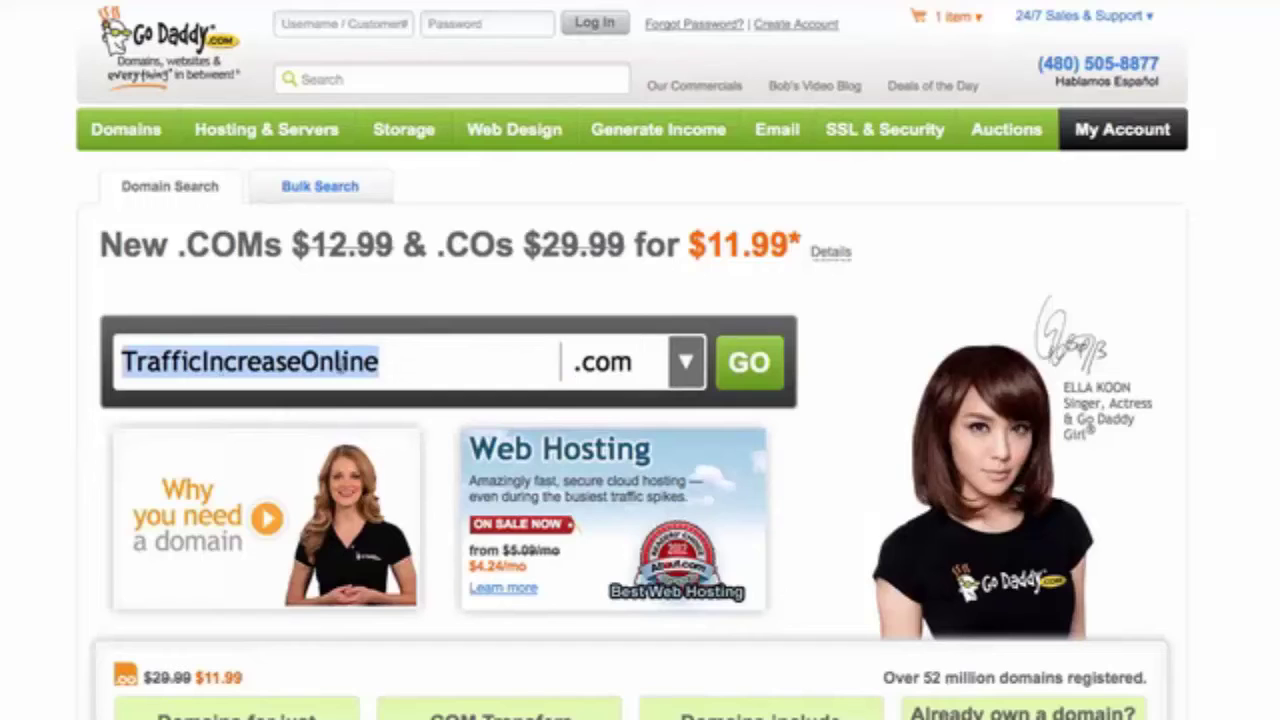
{"action": "left_click", "coordinate": [474, 366]}
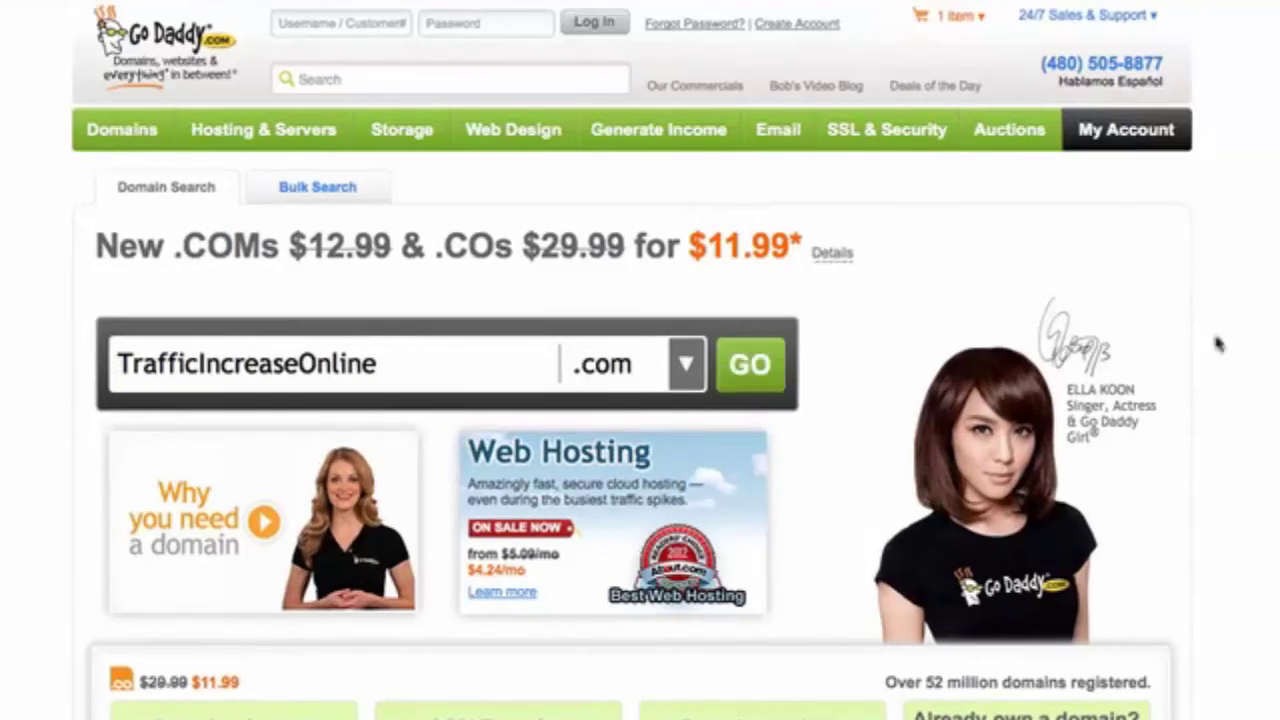
{"action": "key", "text": "Return"}
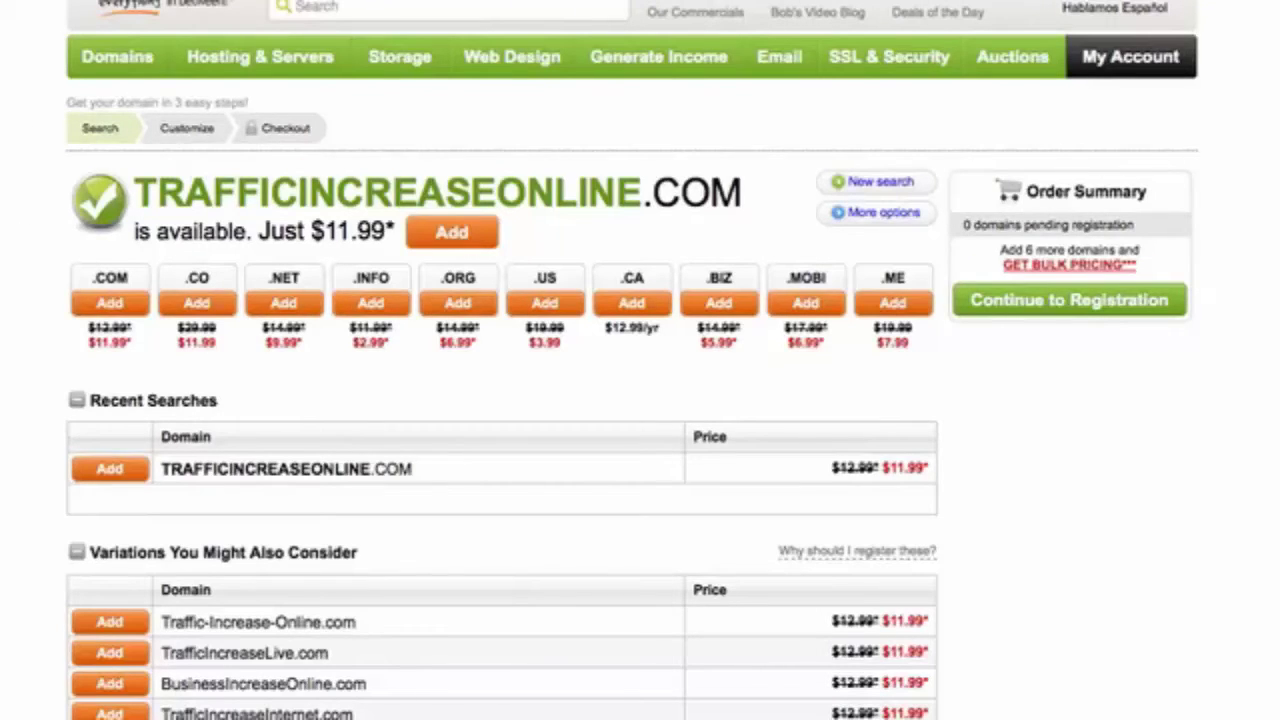
Return to the domain search form and enter TrafficIncreaseOnline as the domain name
{"action": "right_click", "coordinate": [2, 136]}
{"action": "left_click", "coordinate": [6, 147]}
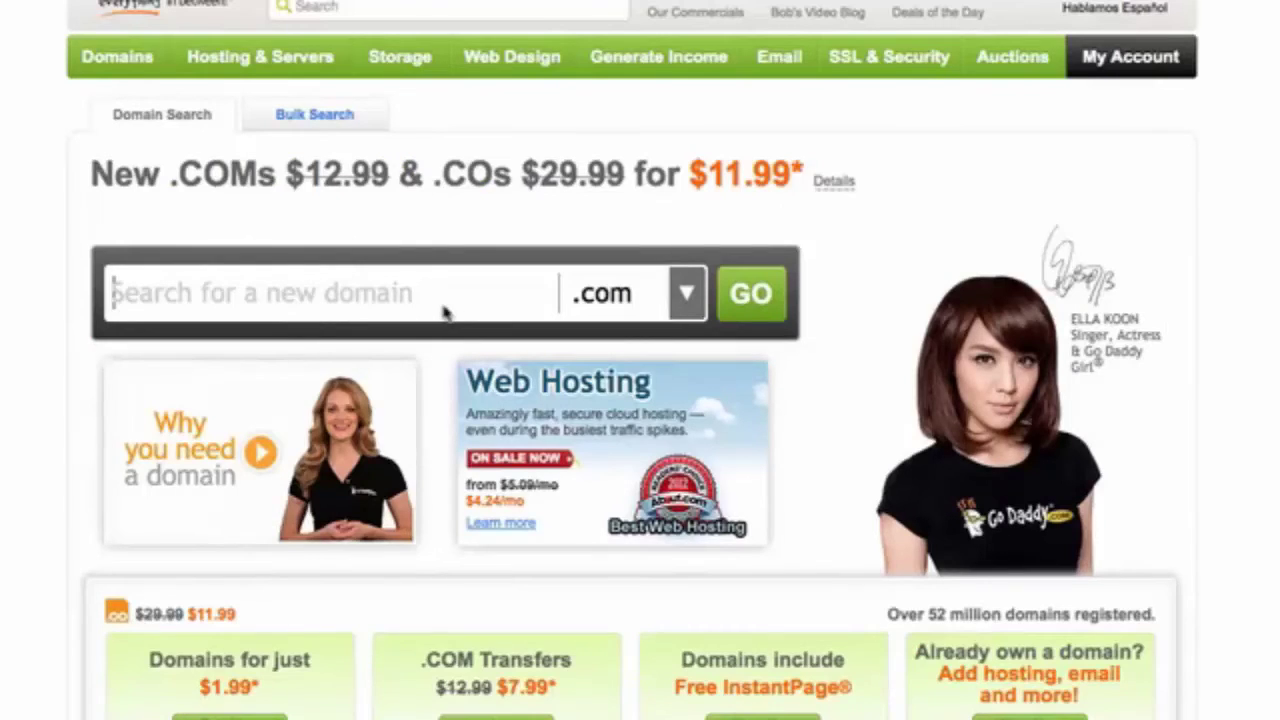
{"action": "type", "text": "Traffic"}
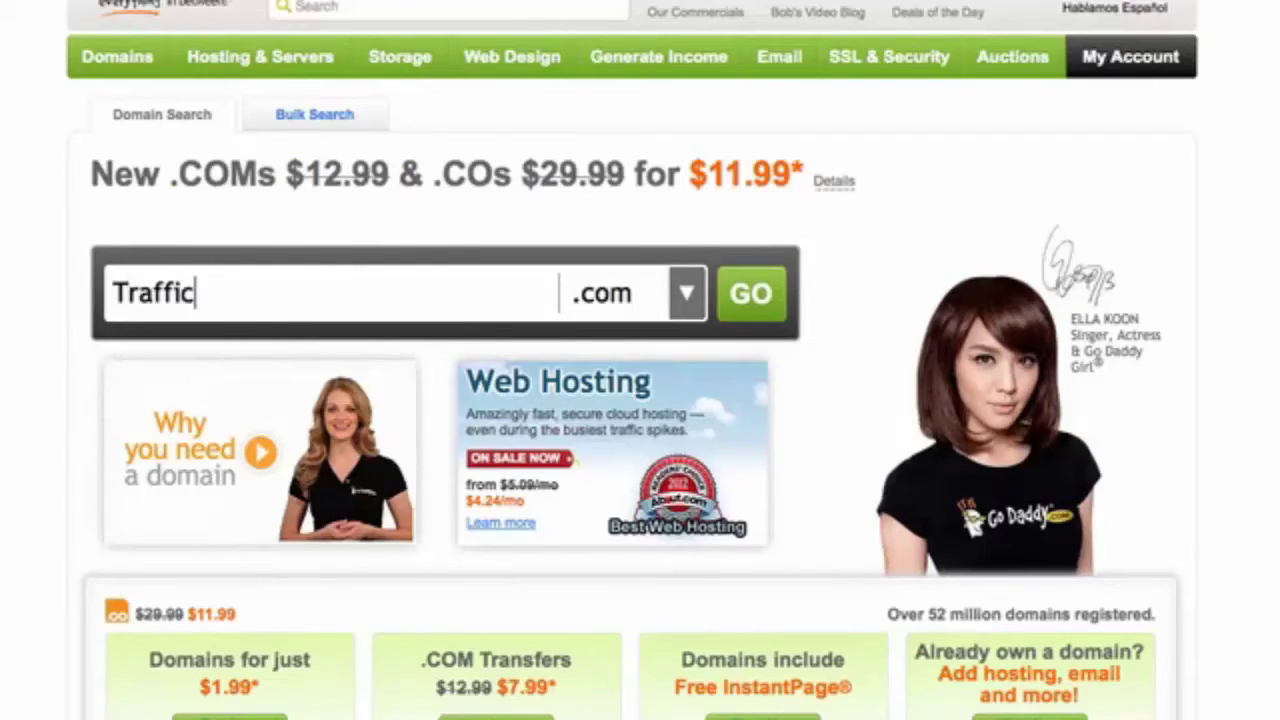
{"action": "type", "text": "Increase"}
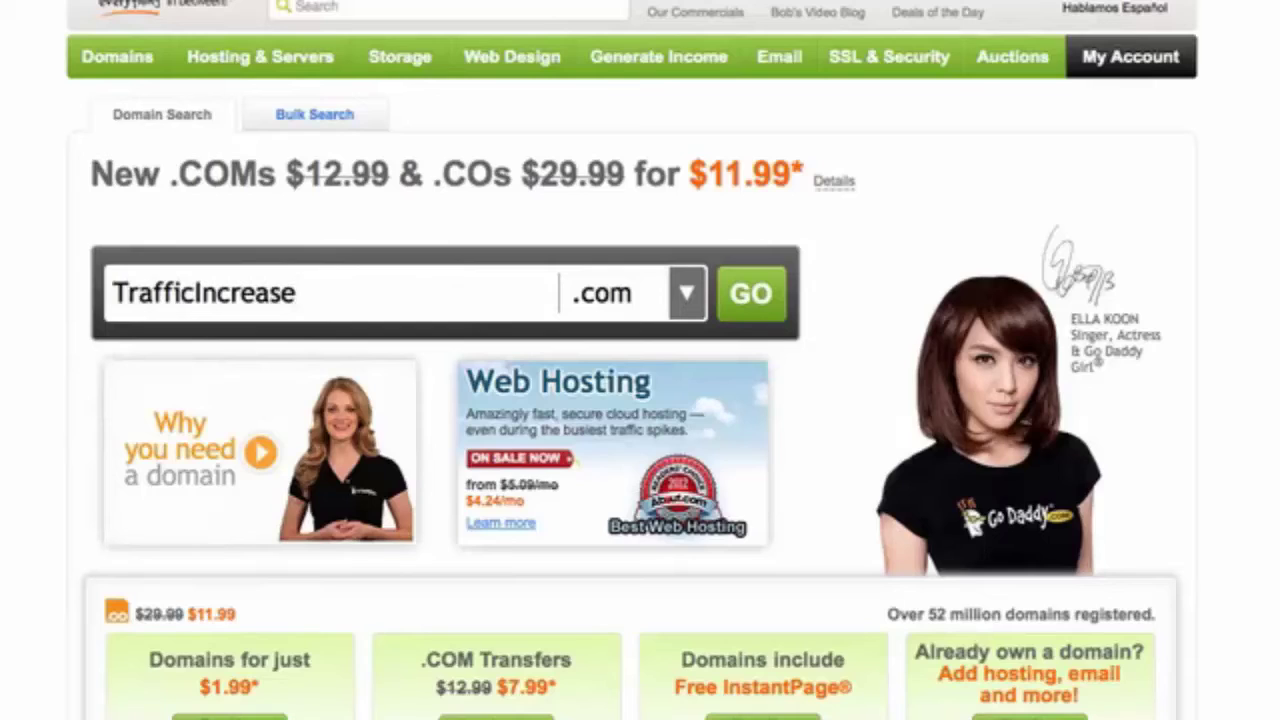
{"action": "type", "text": "Online"}
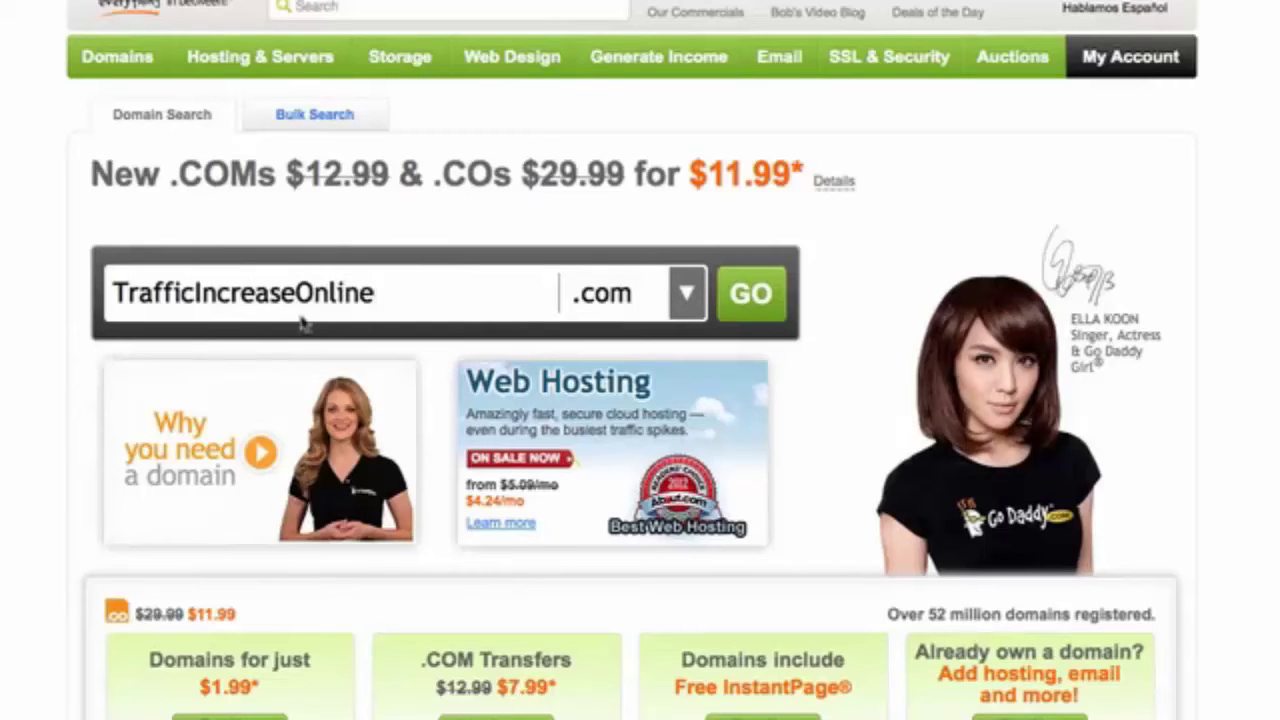
Move the word Increase to the front to form IncreaseTrafficOnline and check the availability of that .com domain
{"action": "left_click_drag", "start_coordinate": [193, 292], "coordinate": [296, 292]}
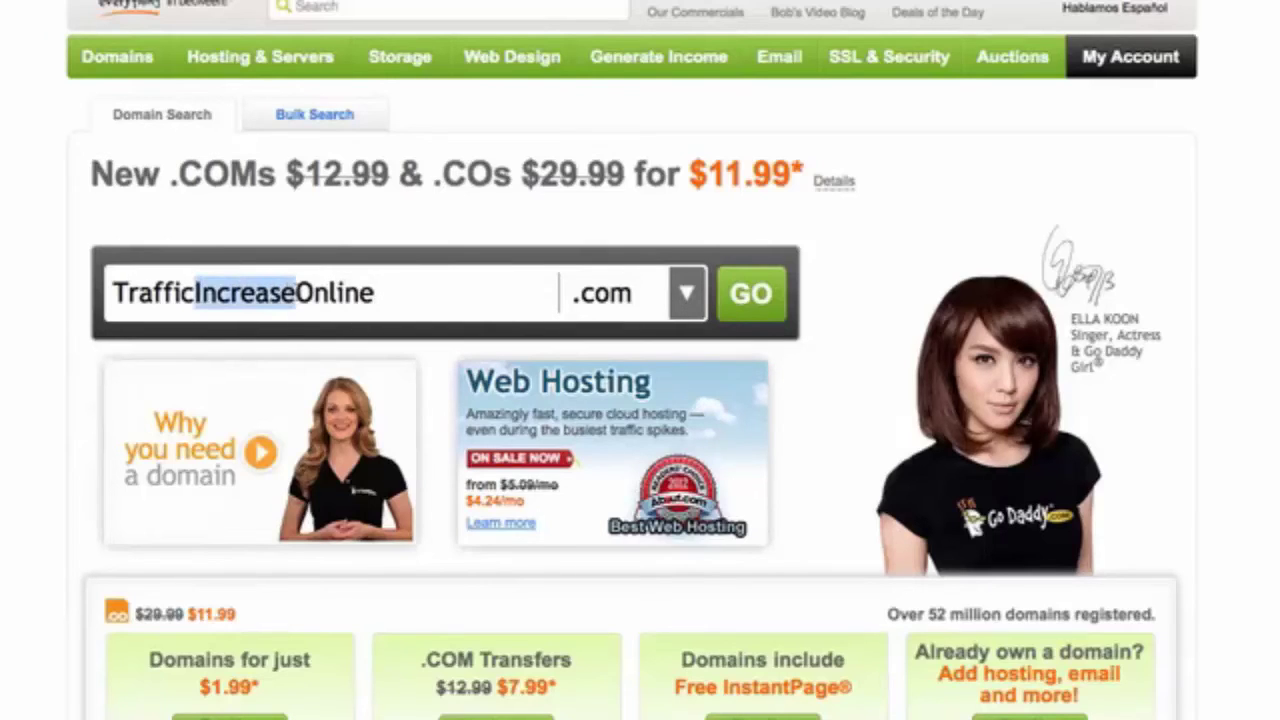
{"action": "key", "text": "BackSpace"}
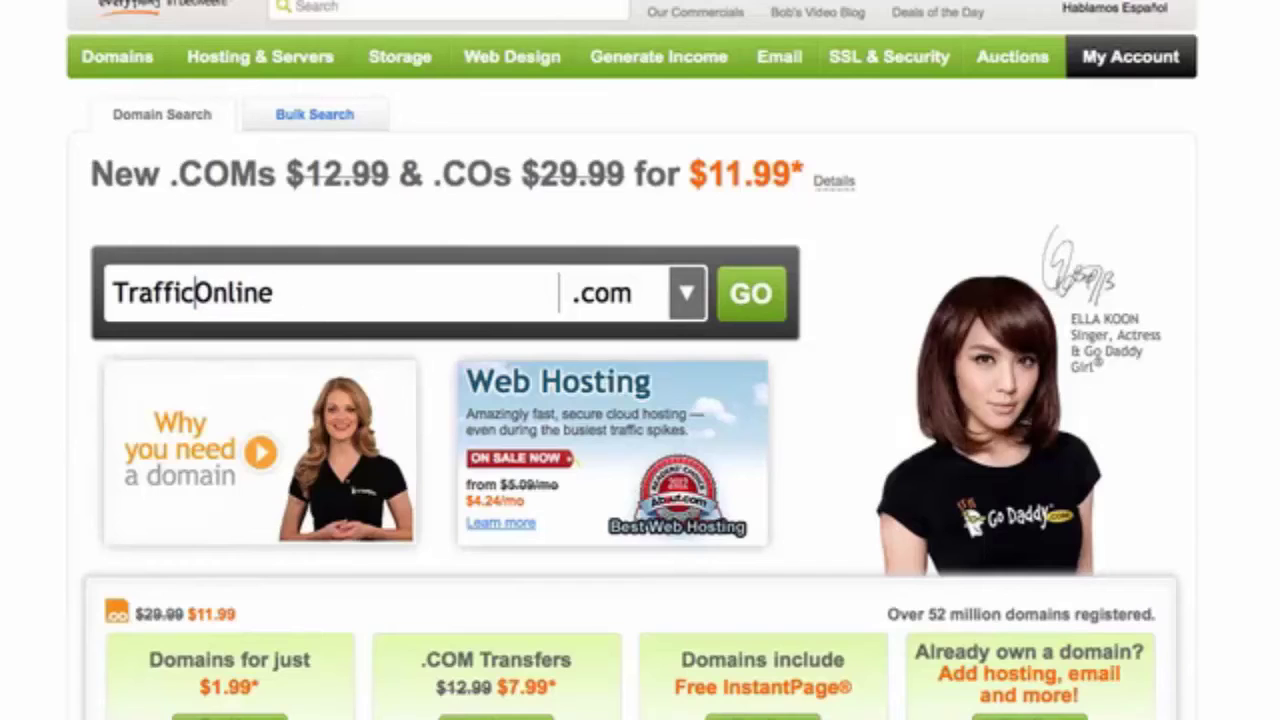
{"action": "left_click", "coordinate": [113, 292]}
{"action": "type", "text": "Increase"}
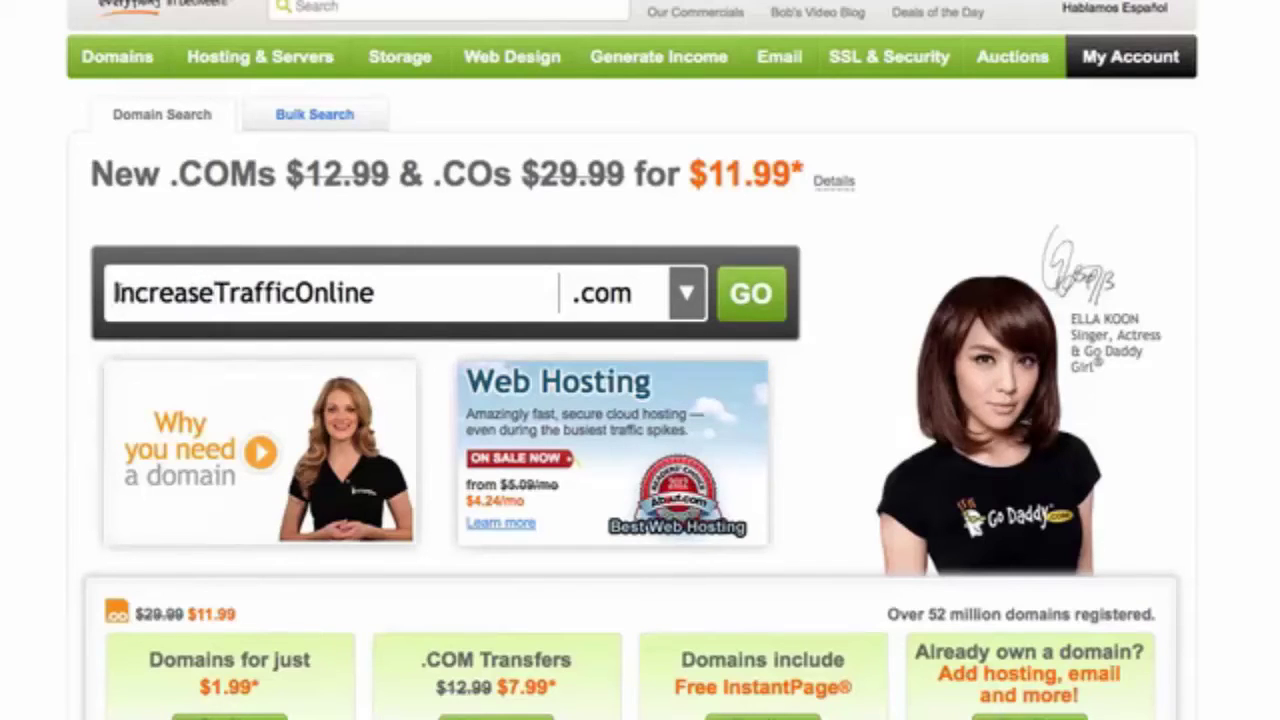
{"action": "left_click", "coordinate": [758, 316]}
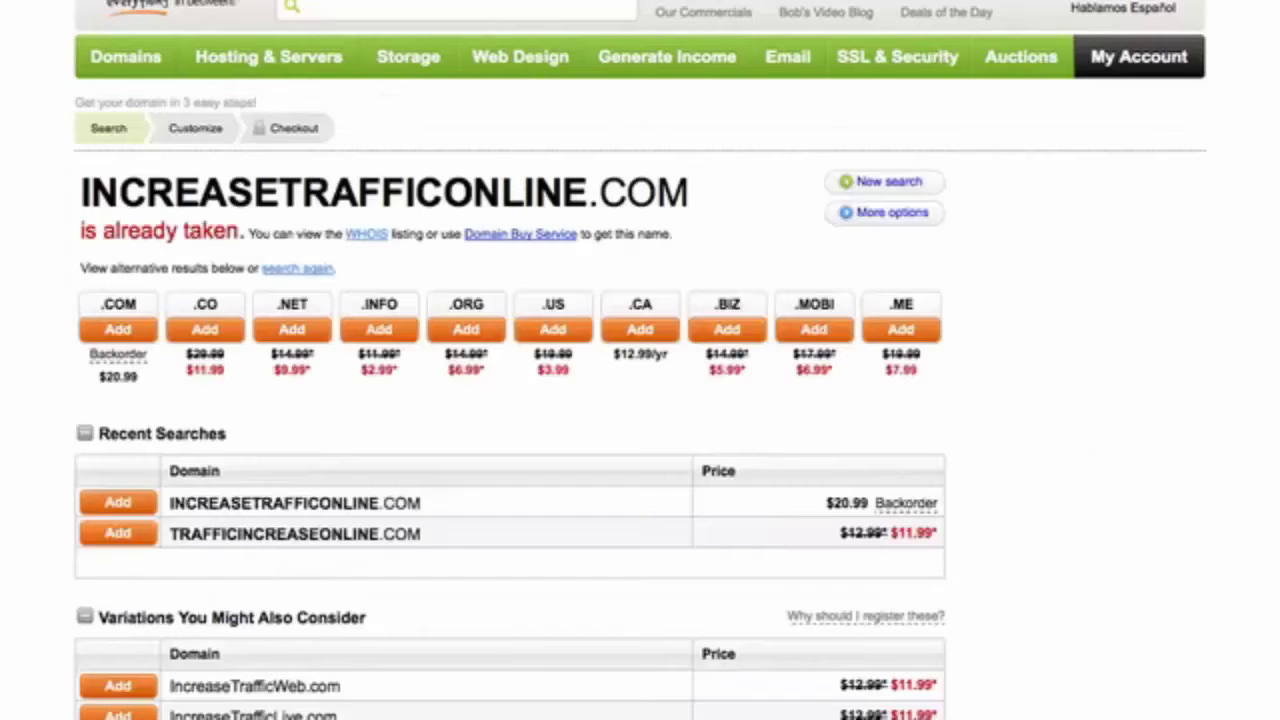
Return to the domain search form and check the availability of OnlineTrafficIncrease with the .com extension
{"action": "right_click", "coordinate": [8, 5]}
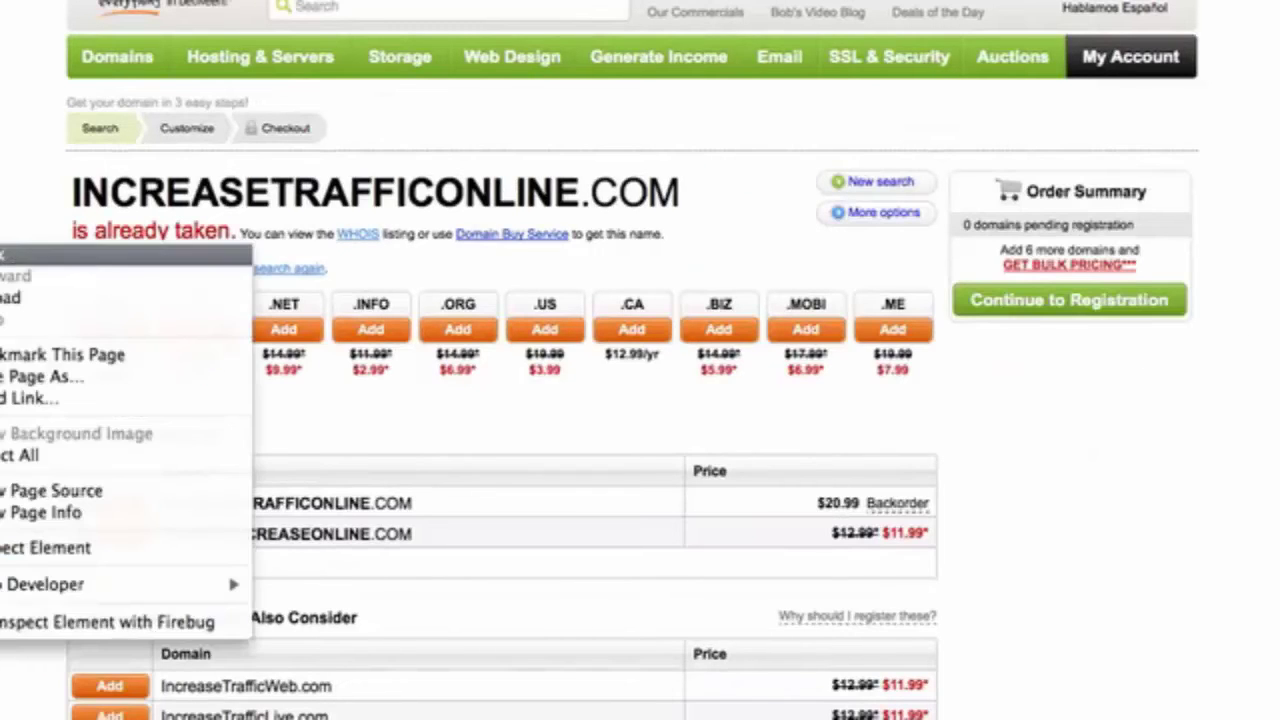
{"action": "left_click", "coordinate": [20, 5]}
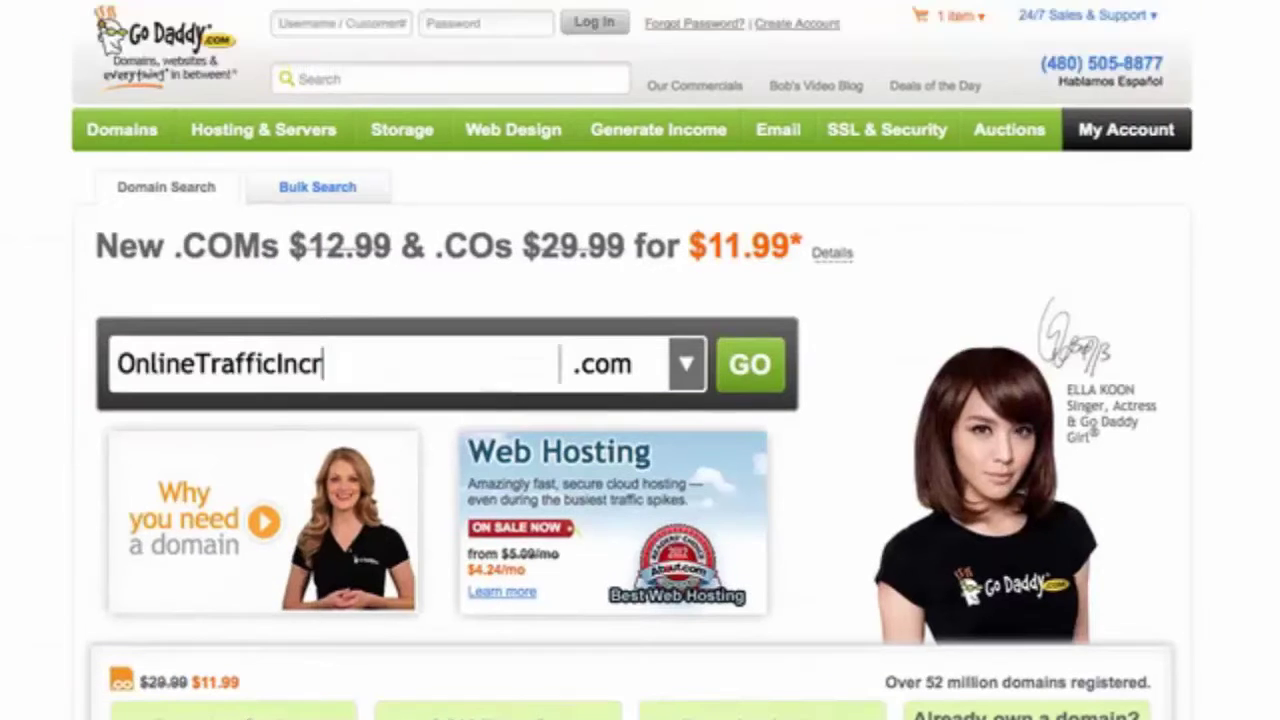
{"action": "type", "text": "ease"}
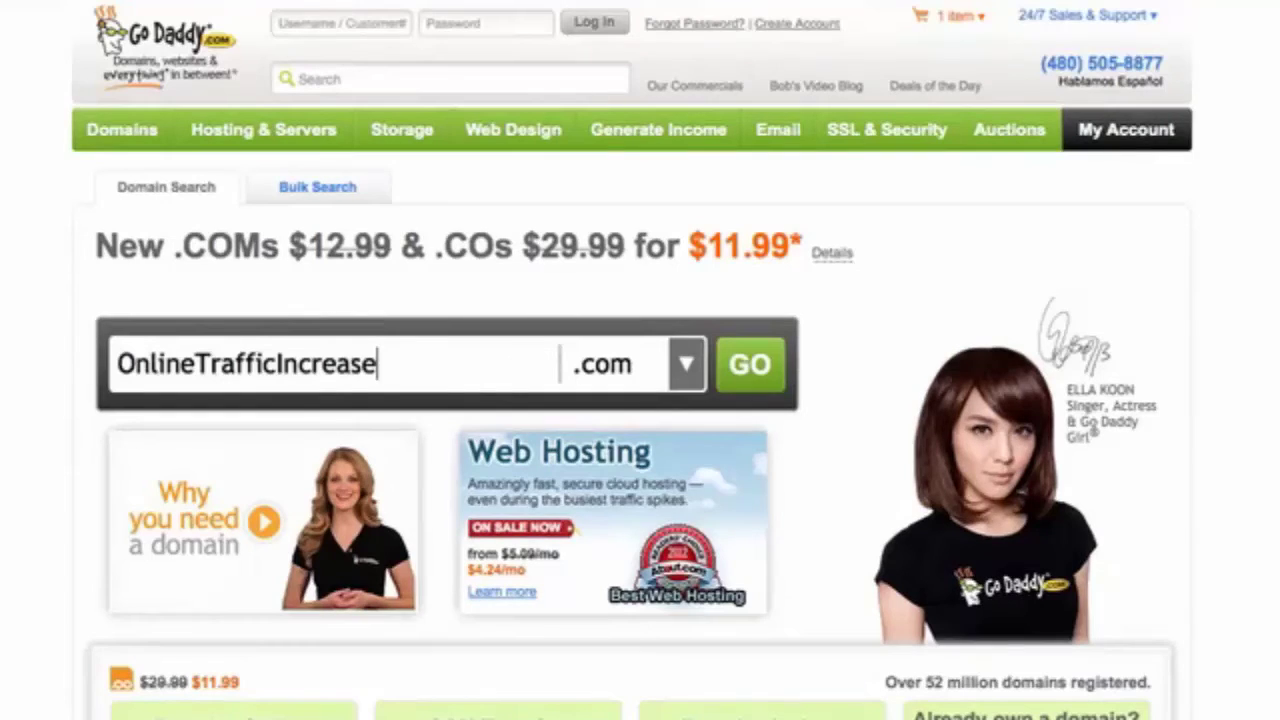
{"action": "left_click", "coordinate": [740, 381]}
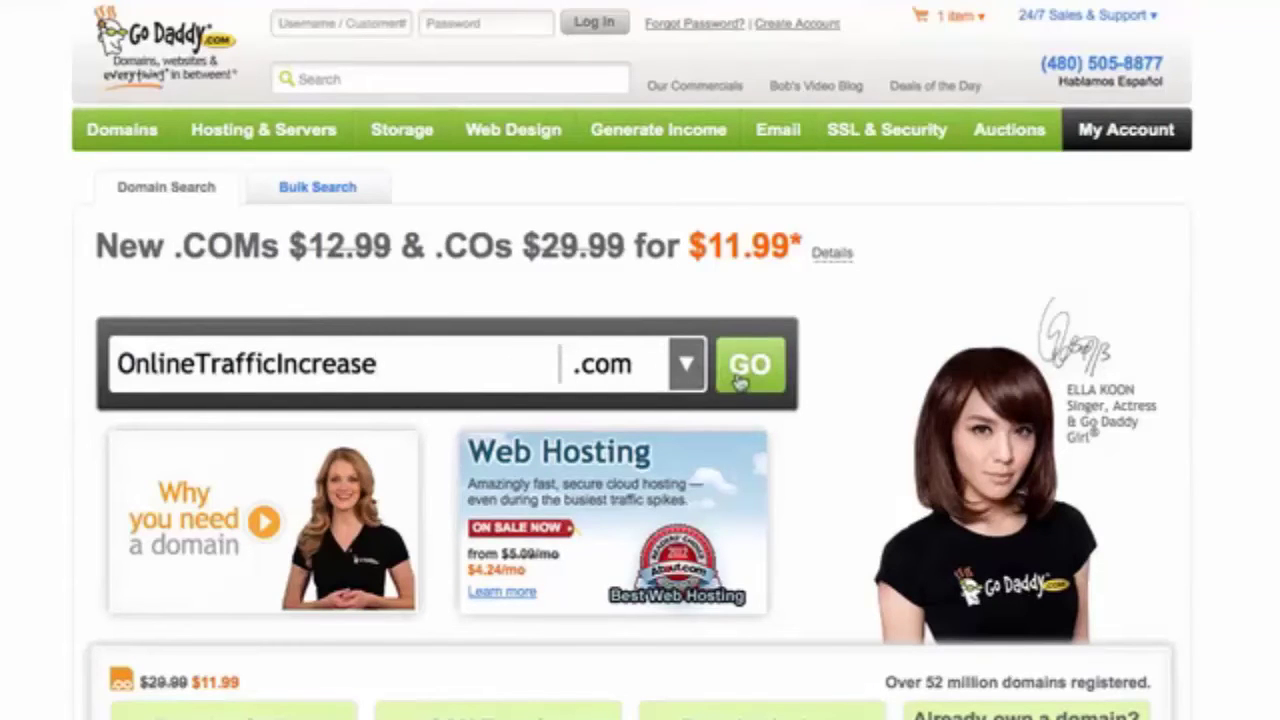